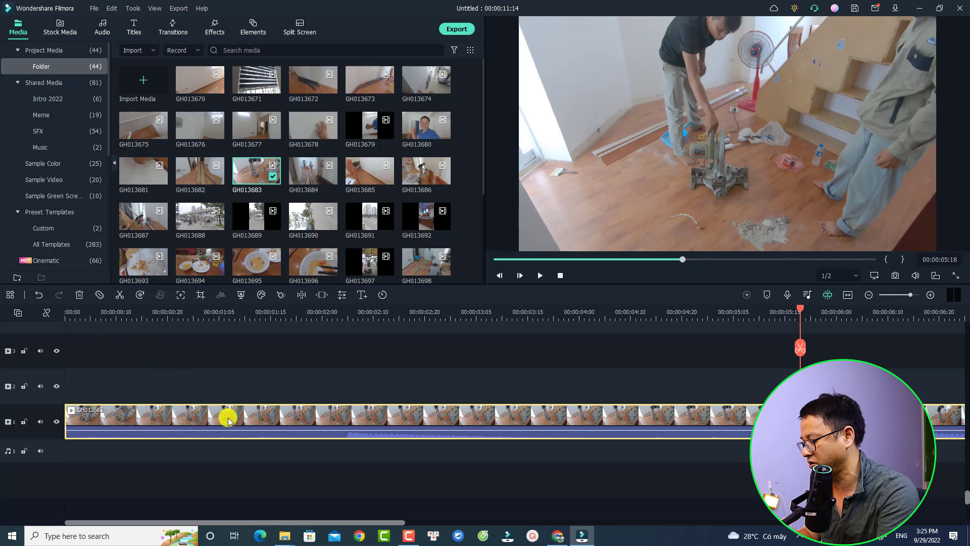
Play the GH013683 clip on the timeline from its start to review the footage.
key(space)
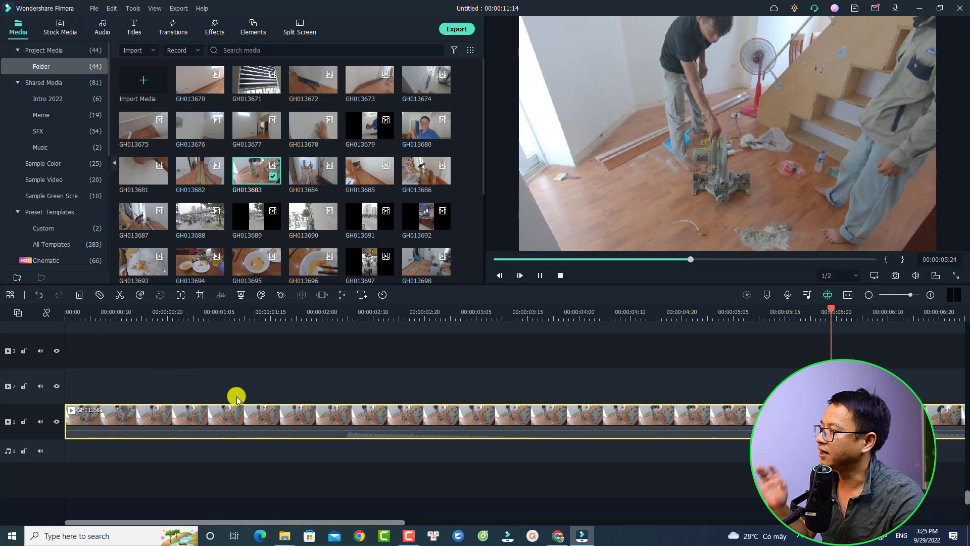
click(76, 320)
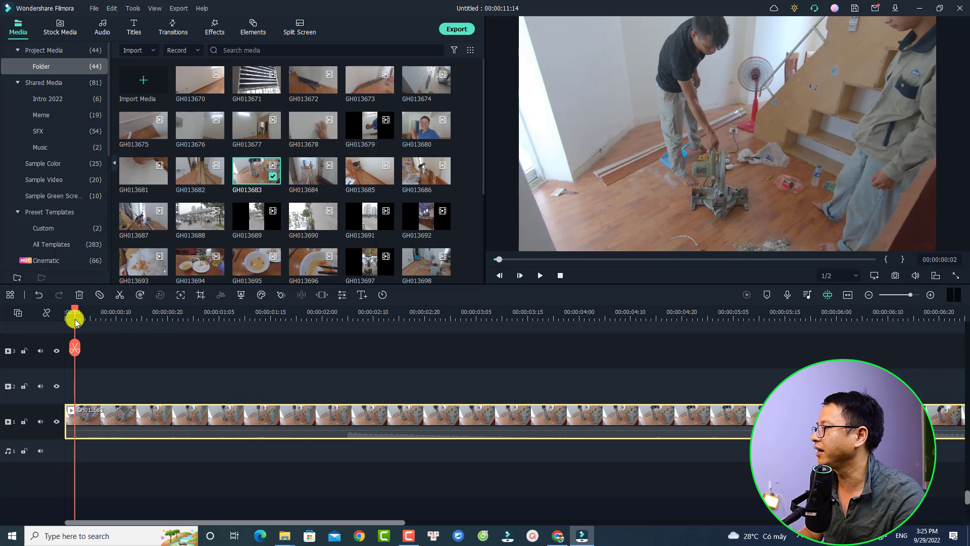
key(space)
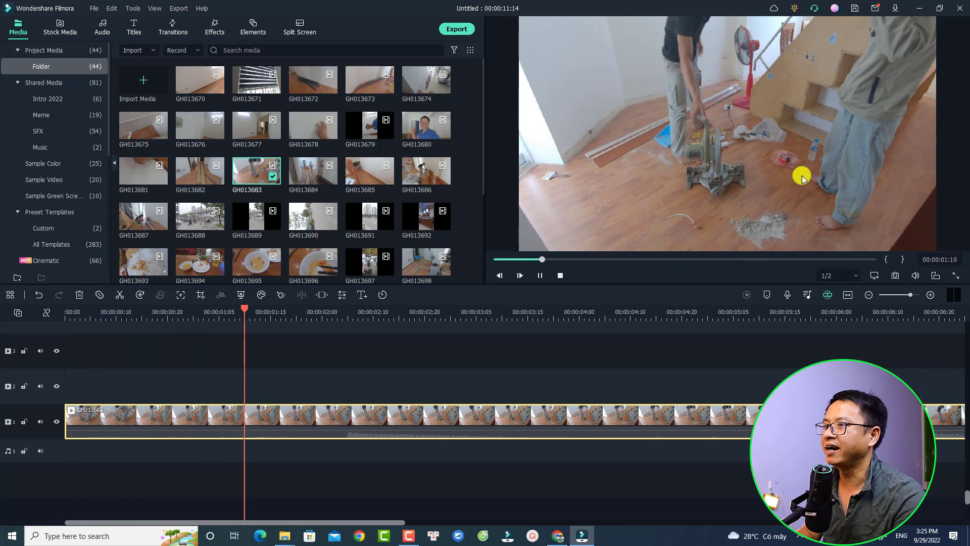
key(space)
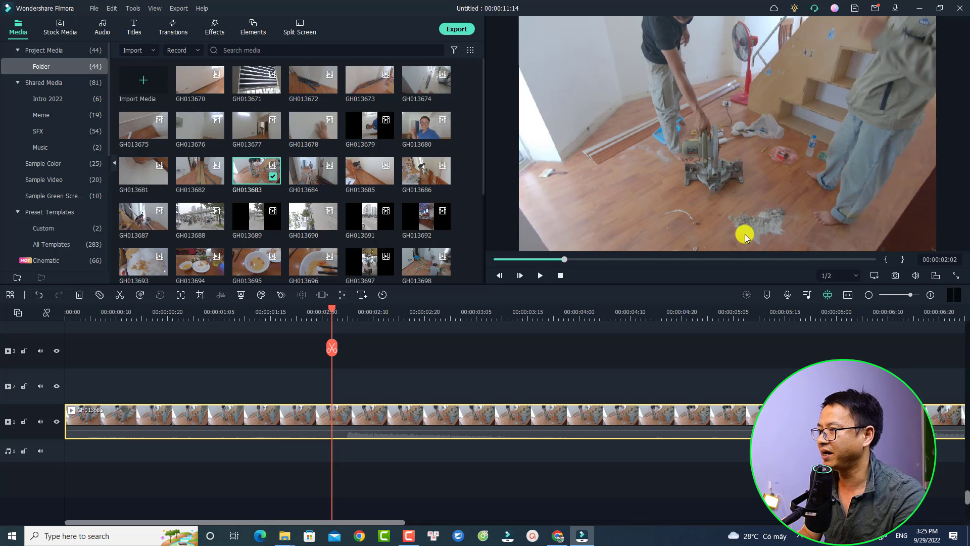
key(space)
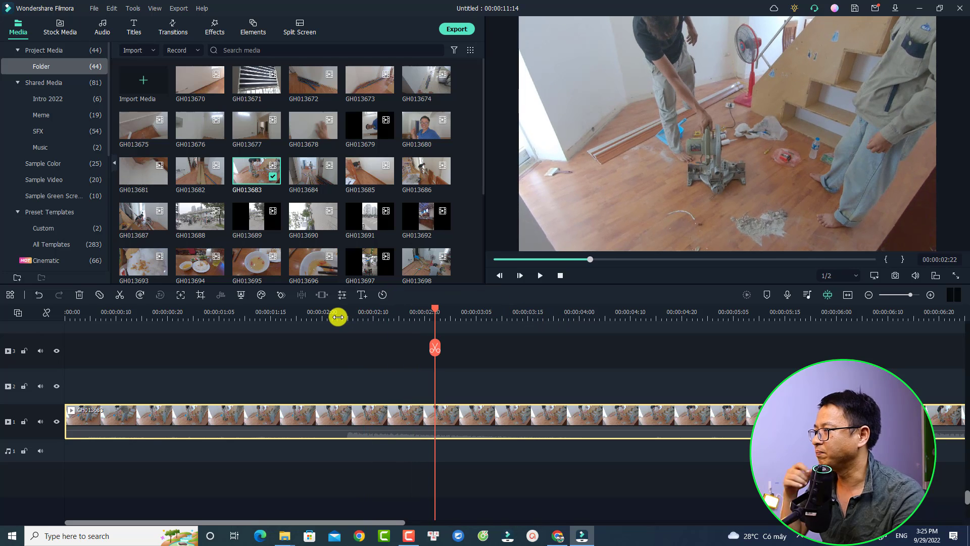
click(338, 316)
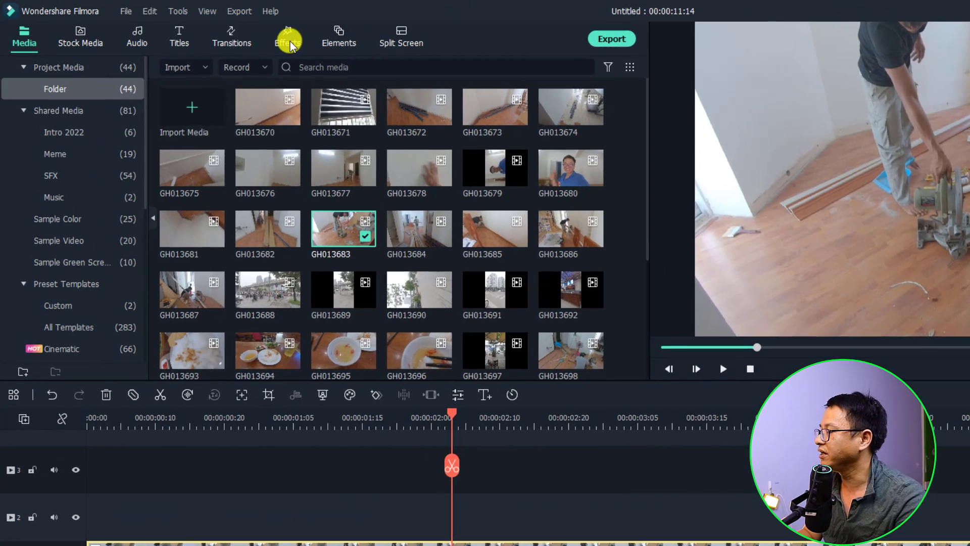
Filter the Timer effects to Free and place Progress Bar 8 on track 2 above the clip, starting at about 00:00:00:23.
click(289, 40)
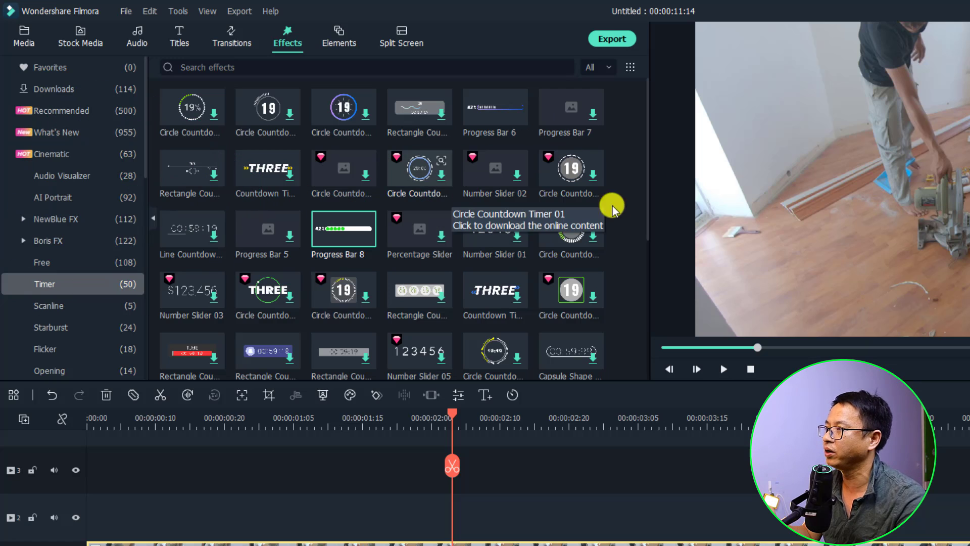
click(608, 67)
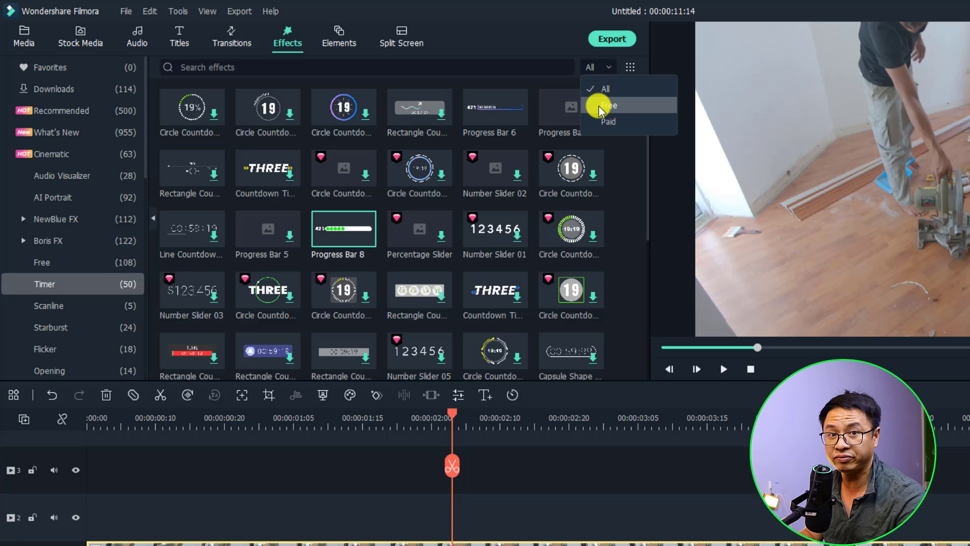
click(601, 107)
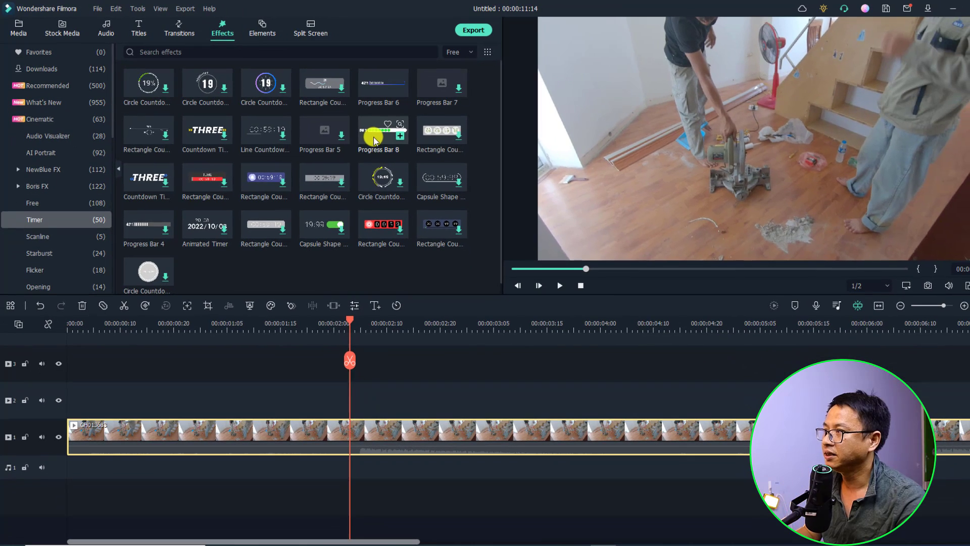
drag(482, 177, 441, 511)
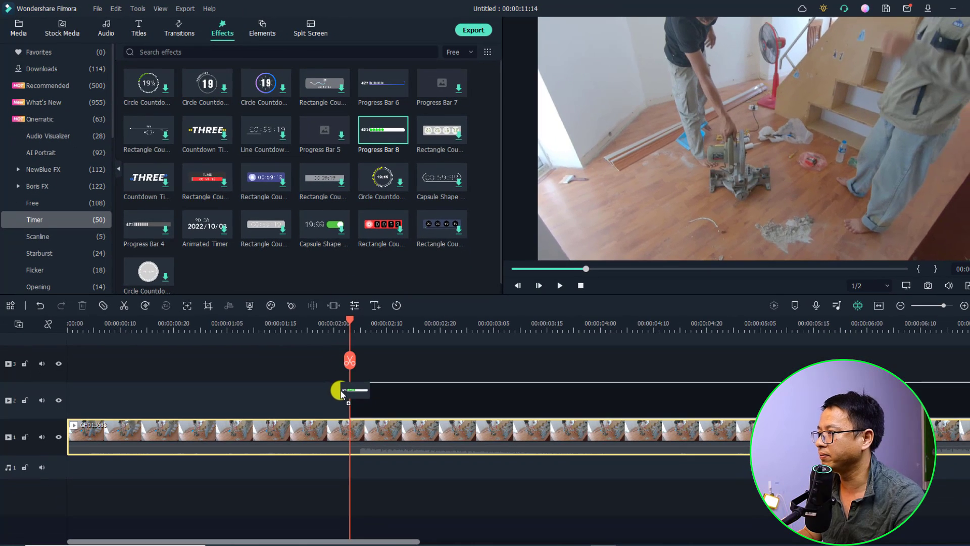
drag(342, 394, 185, 392)
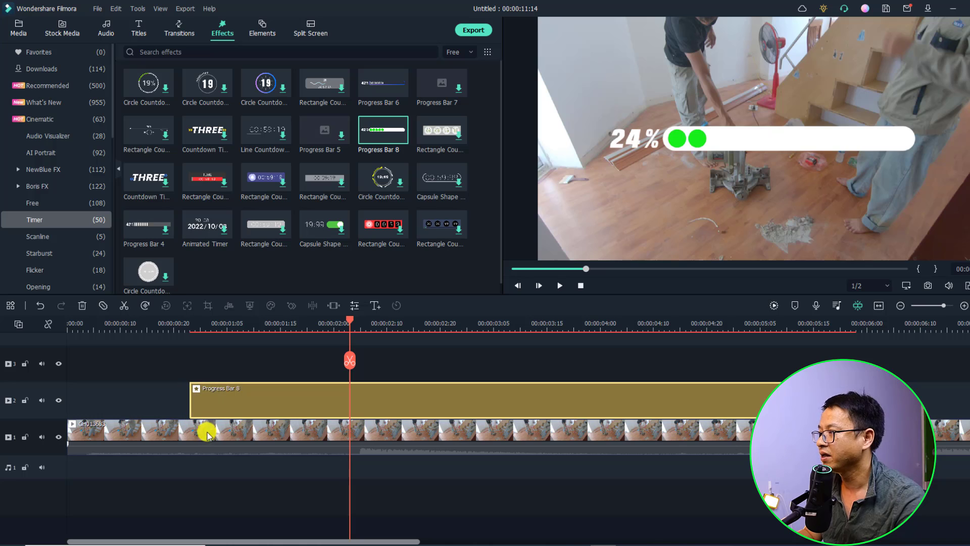
Preview the Progress Bar 8 effect over the footage from just before its start.
click(179, 323)
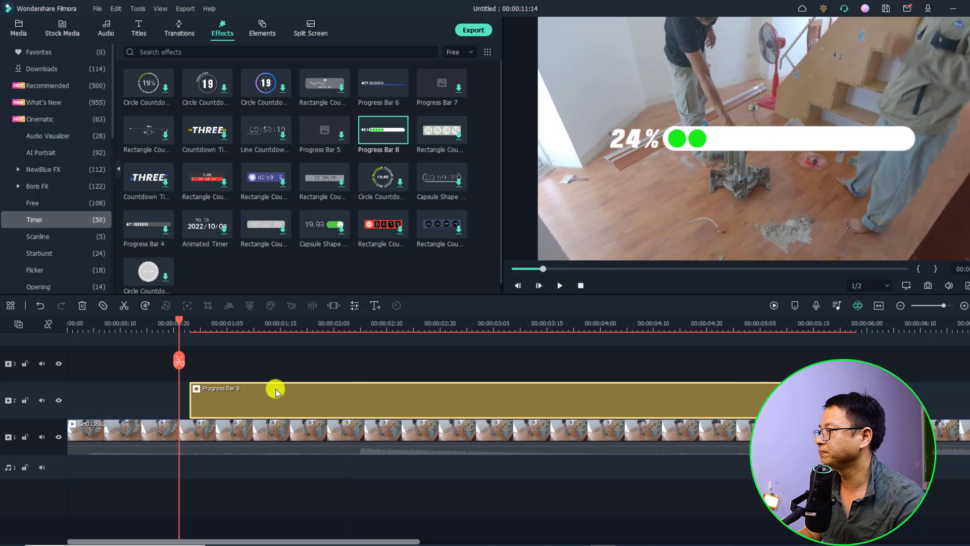
key(space)
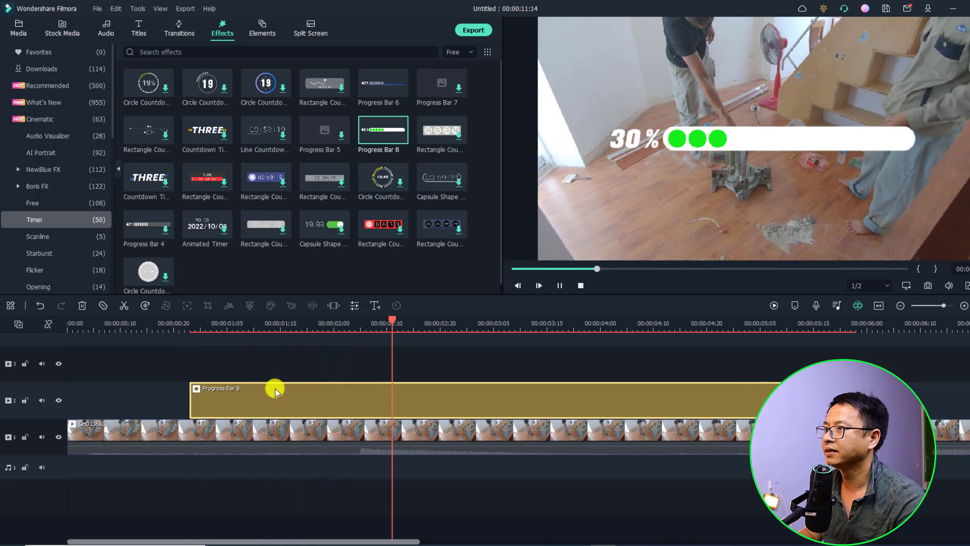
key(space)
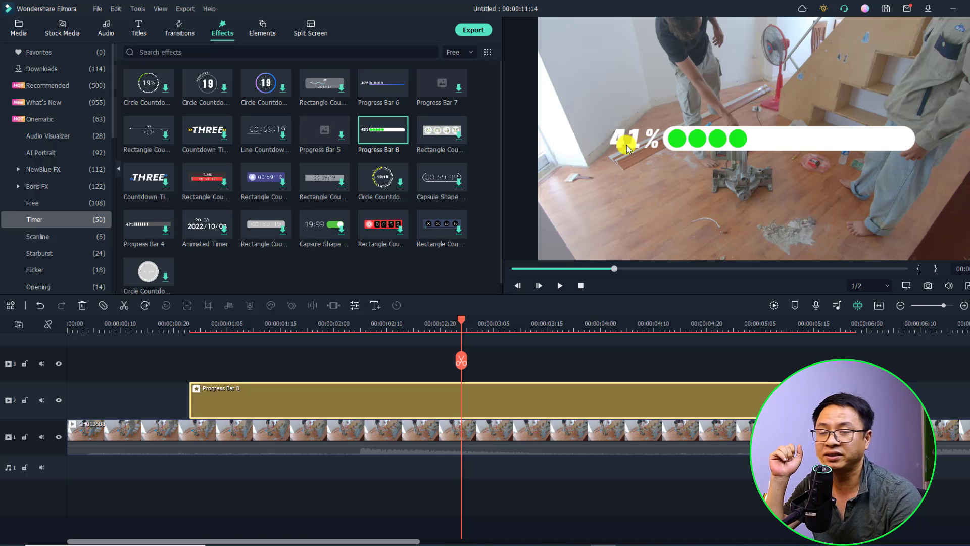
Set the Progress Bar 8 effect's Position X to 0.52 and its text color to red (#ff0000).
double_click(456, 396)
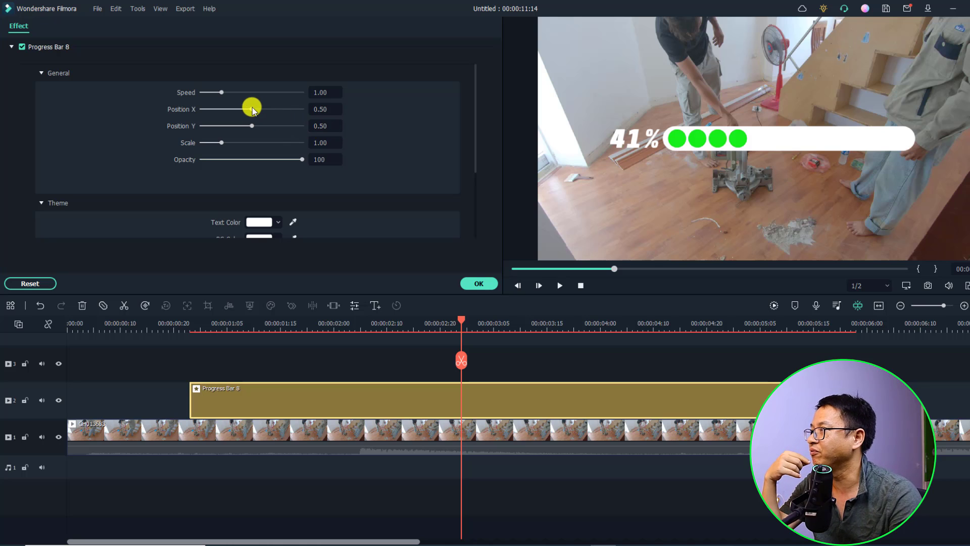
drag(255, 112, 253, 112)
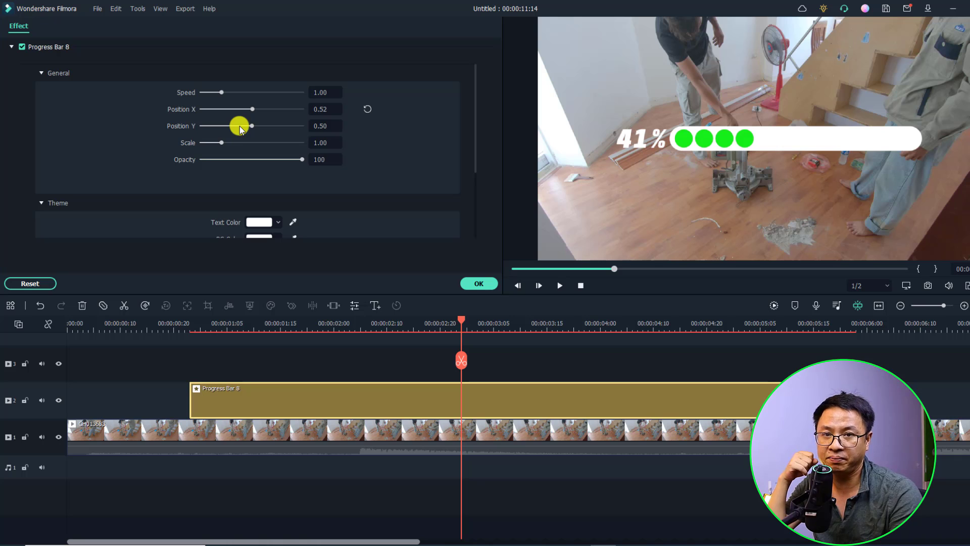
scroll(289, 204, down, 2)
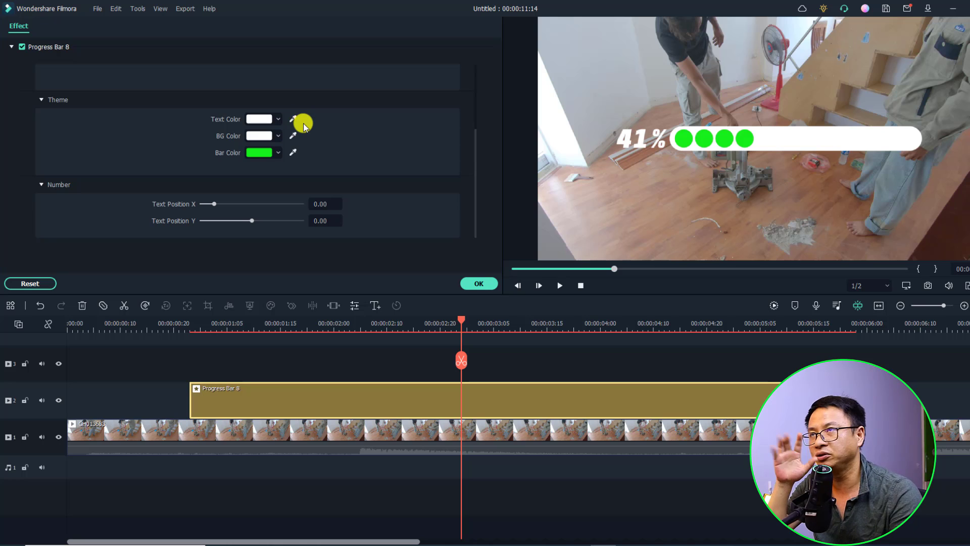
click(277, 119)
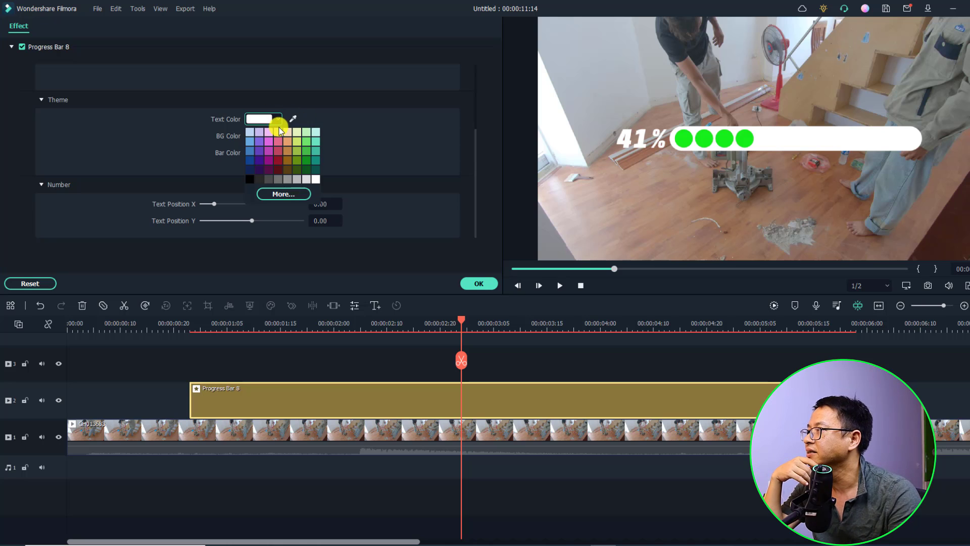
click(283, 194)
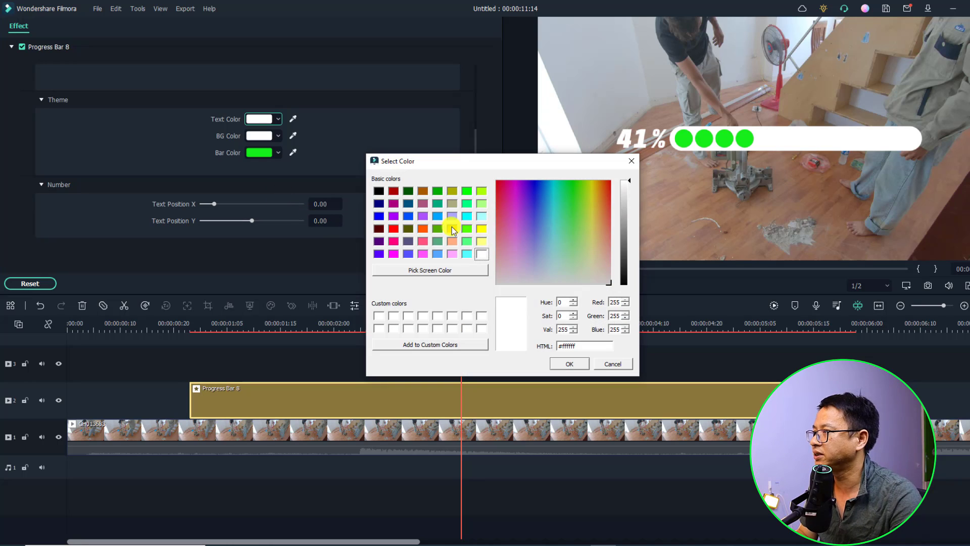
click(394, 229)
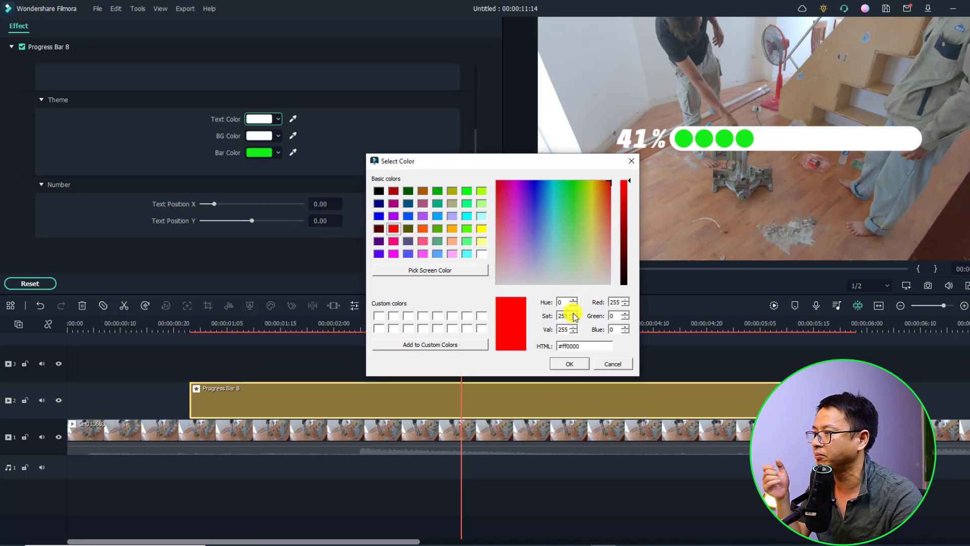
click(569, 364)
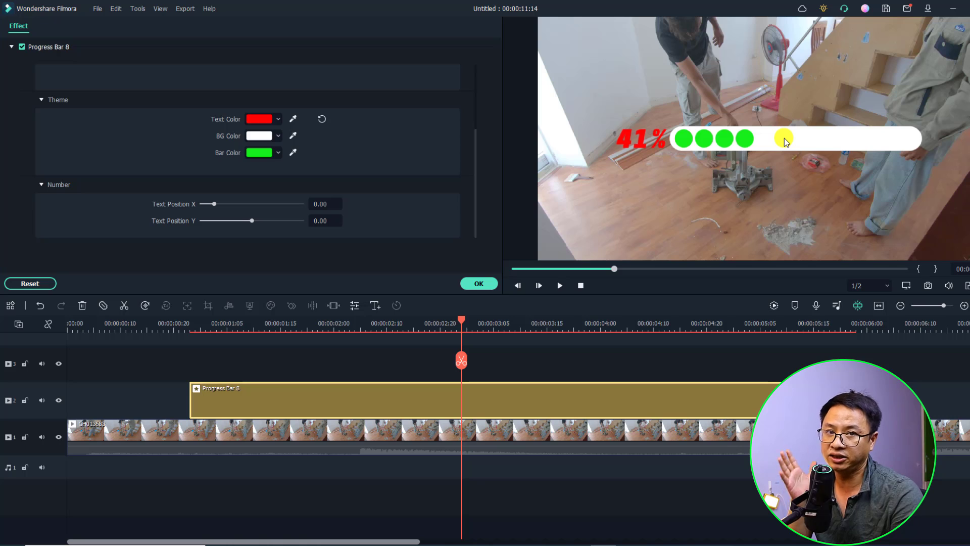
Set the progress bar's bar color to red (#ff0000) and apply the effect settings.
click(266, 137)
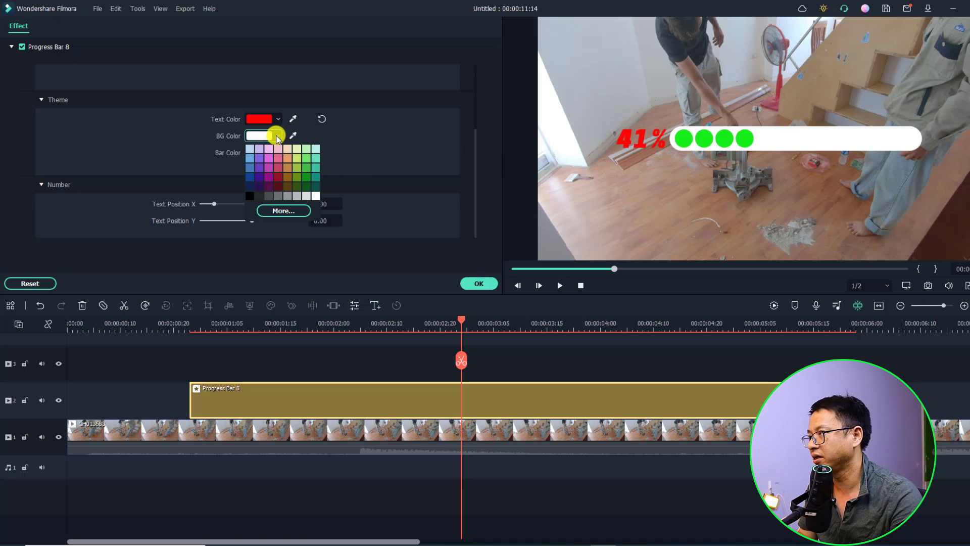
click(277, 136)
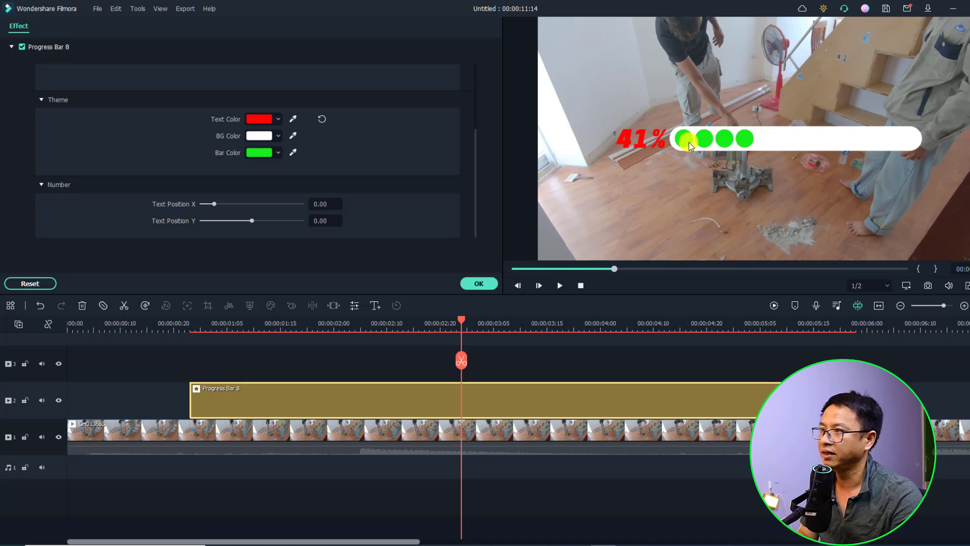
click(278, 154)
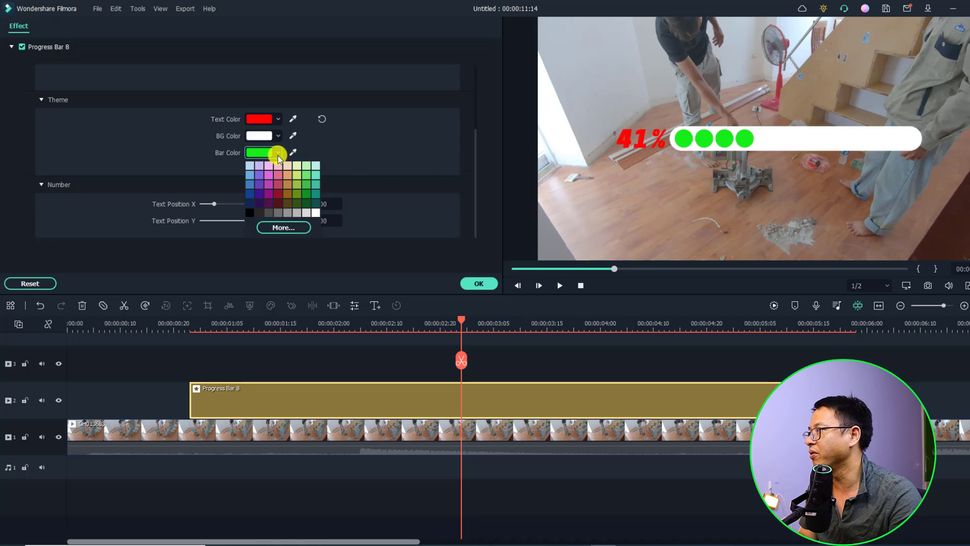
click(283, 227)
click(394, 229)
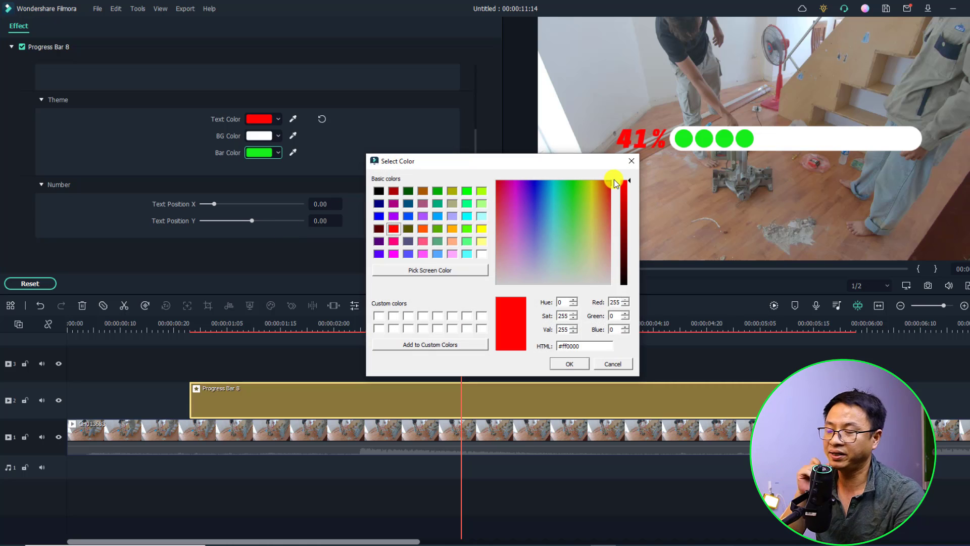
click(569, 364)
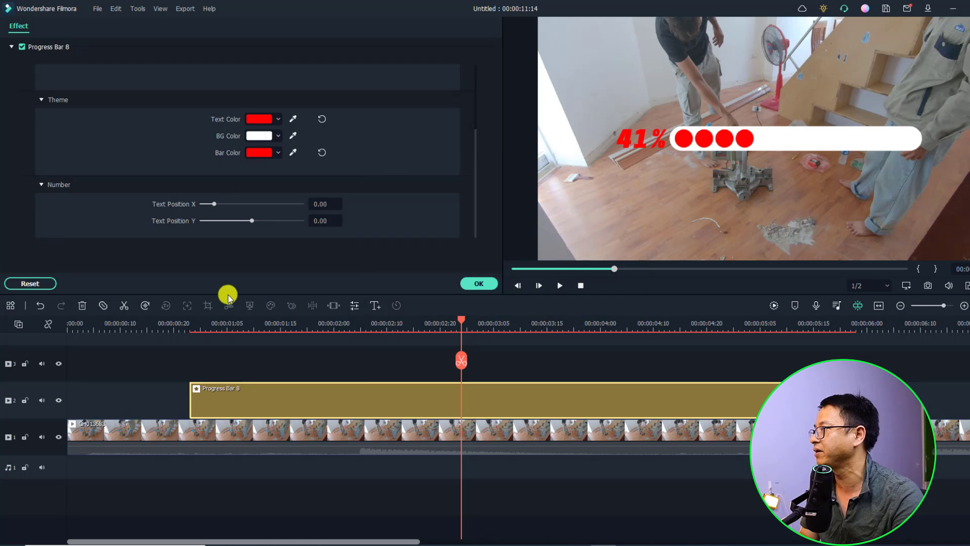
click(479, 284)
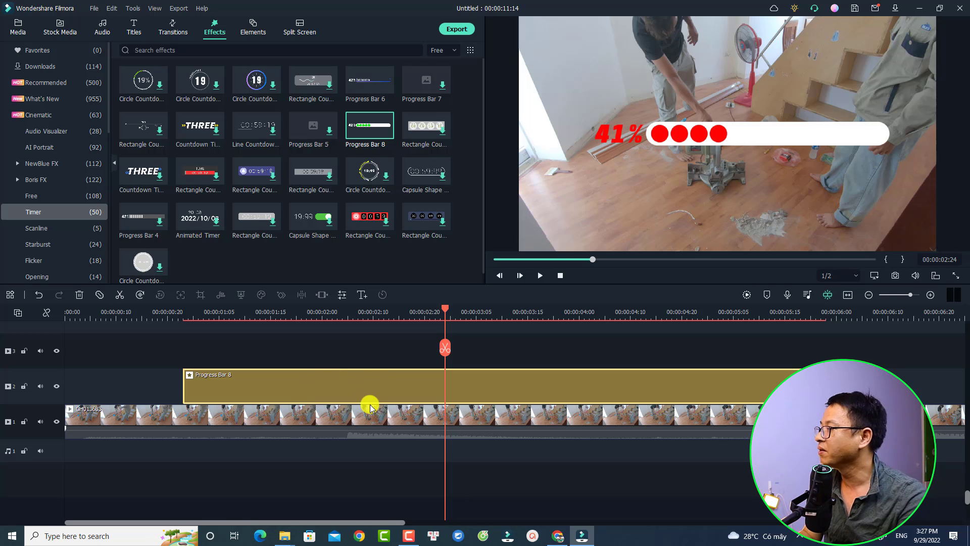
Hide video track 1 and mark the Progress Bar 8 clip's full length as the in/out range.
click(56, 422)
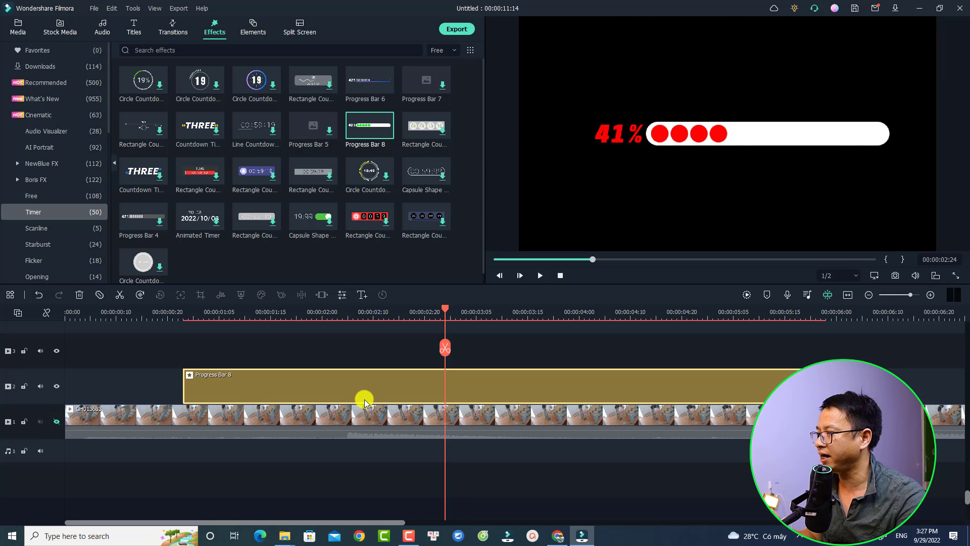
key(x)
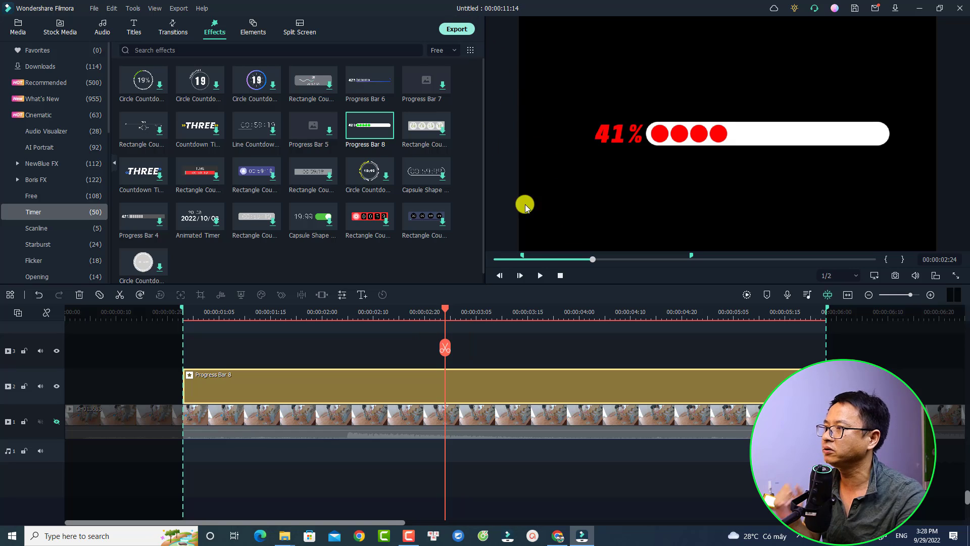
Export the marked range locally in GoPro Cineform format with the CFHD(Alpha) encoder and Best quality.
key(ctrl+e)
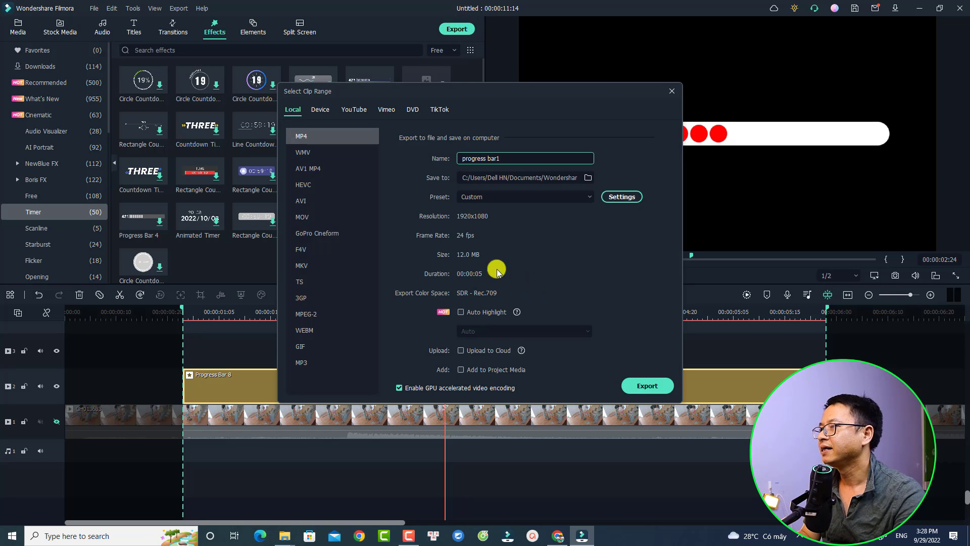
click(314, 238)
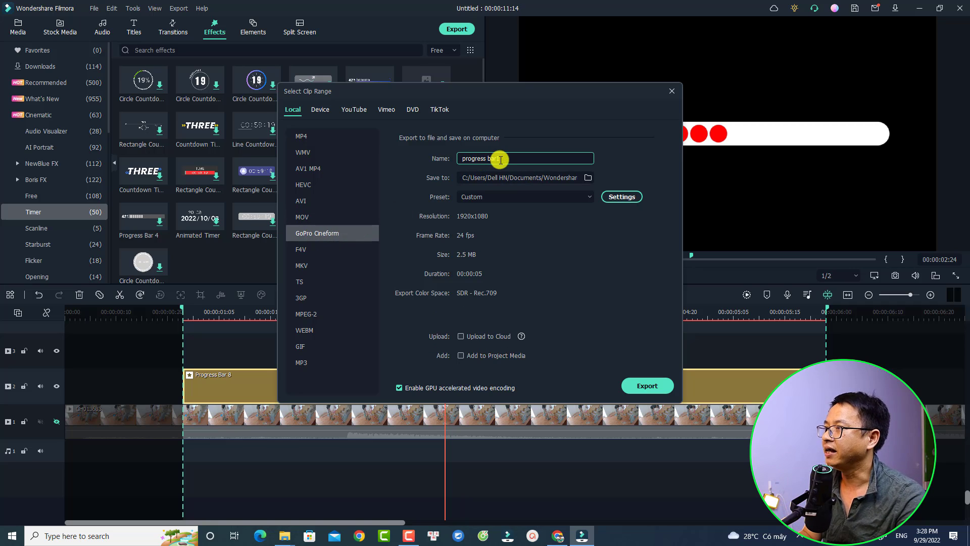
click(615, 198)
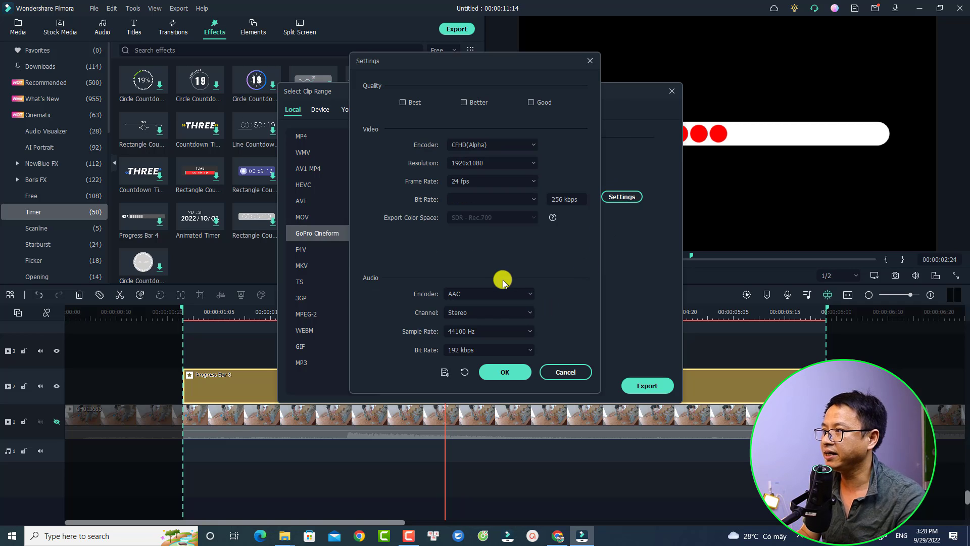
click(477, 144)
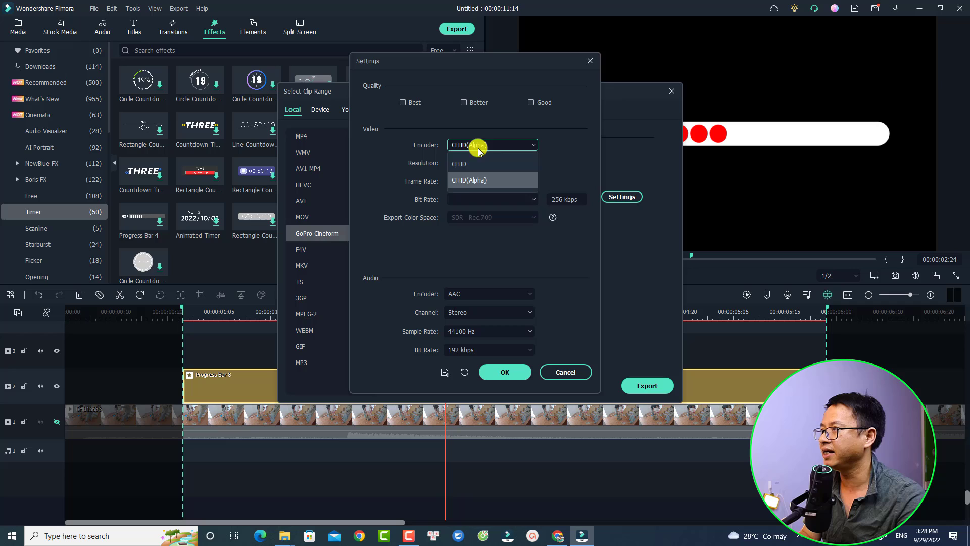
click(472, 181)
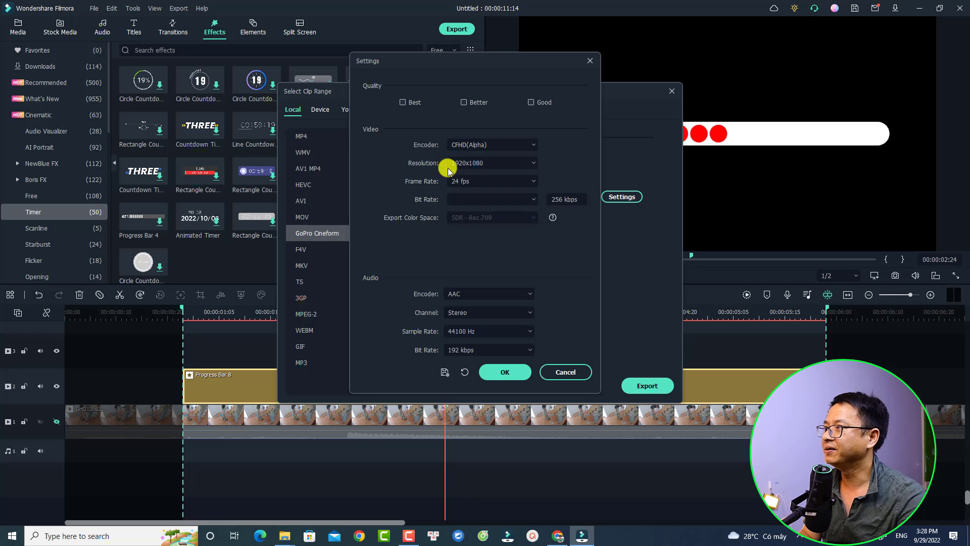
click(402, 103)
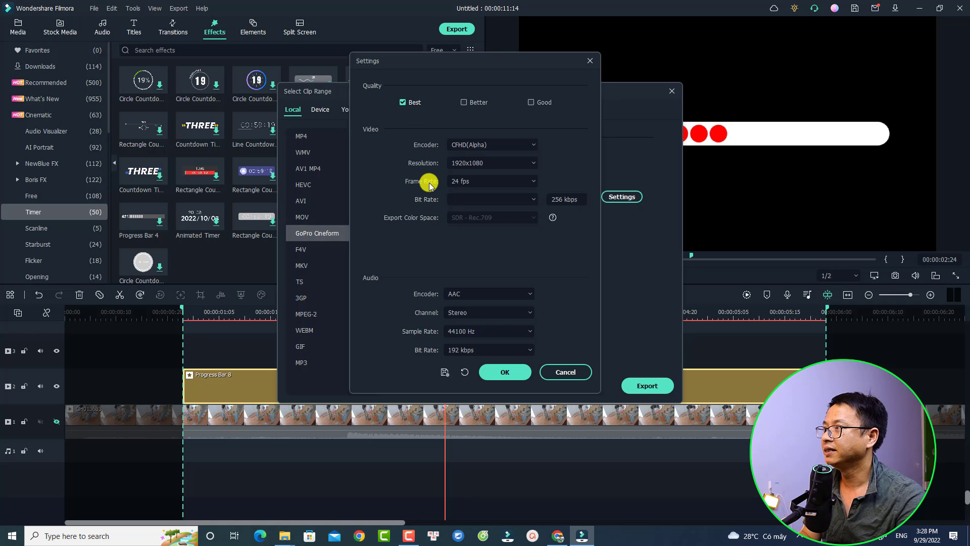
click(502, 371)
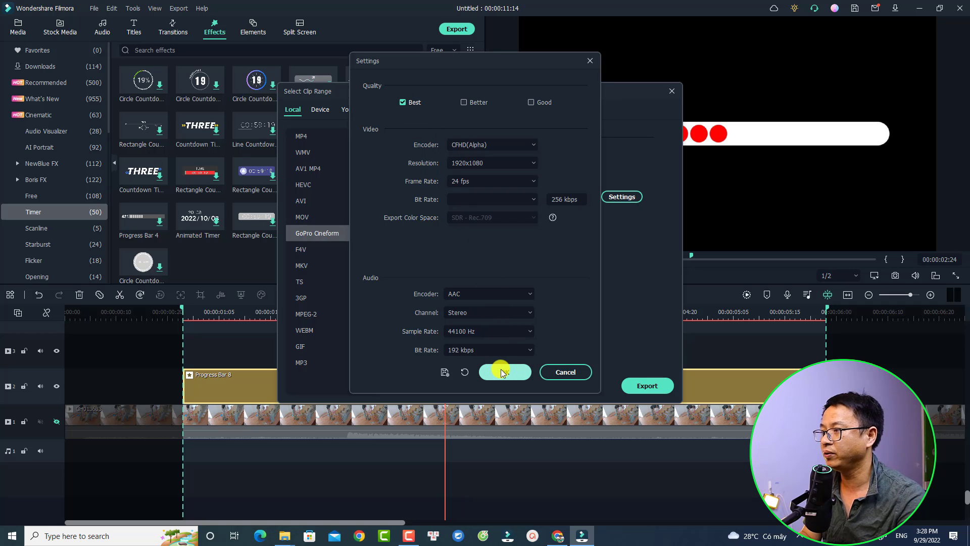
click(646, 389)
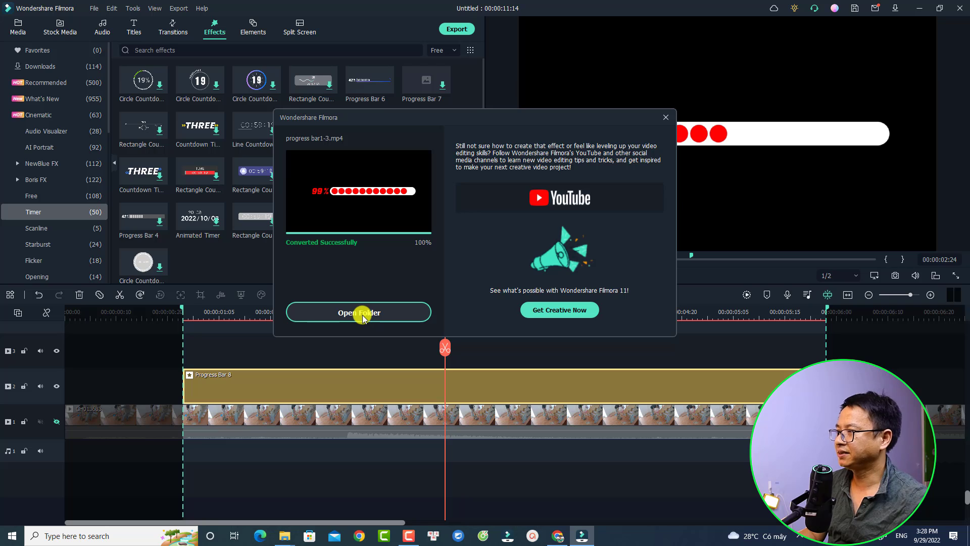
Add the exported progress bar1-3 video from its output folder to video track 3, directly above the Progress Bar 8 clip.
click(359, 313)
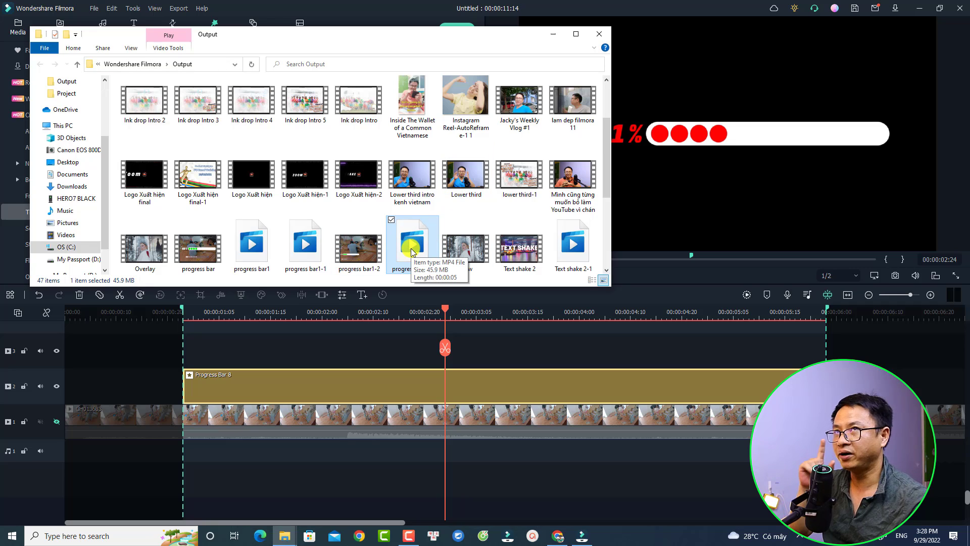
drag(412, 251, 224, 374)
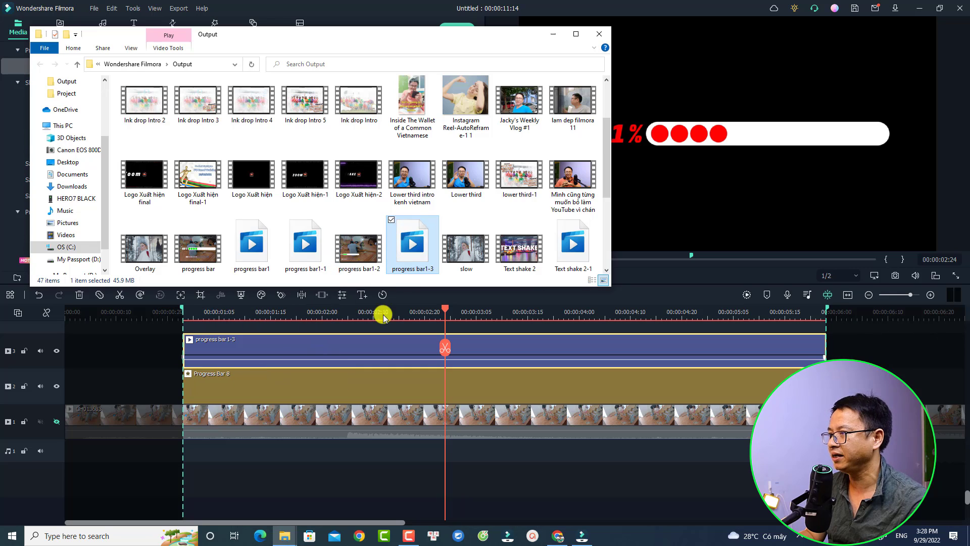
click(599, 35)
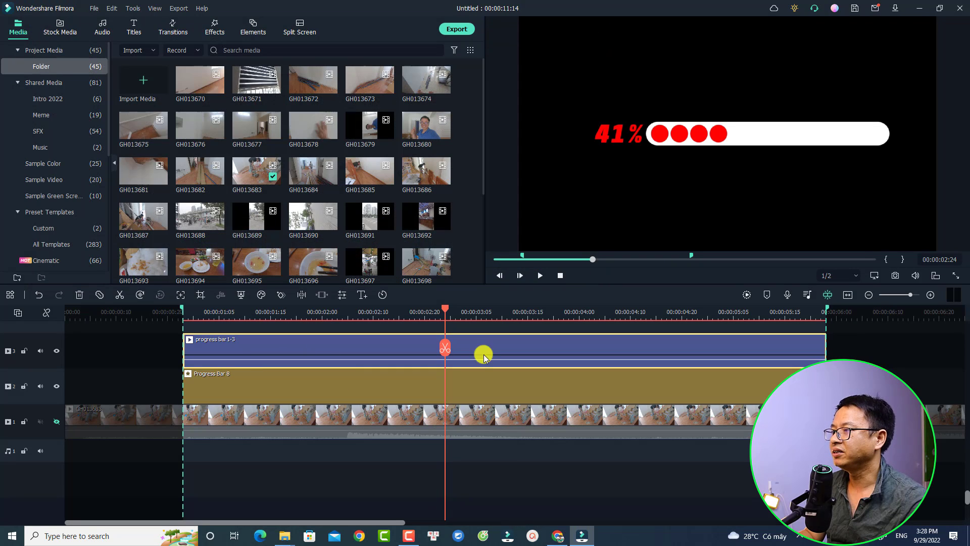
Delete the Progress Bar 8 effect from the timeline and clear the in/out range.
click(474, 382)
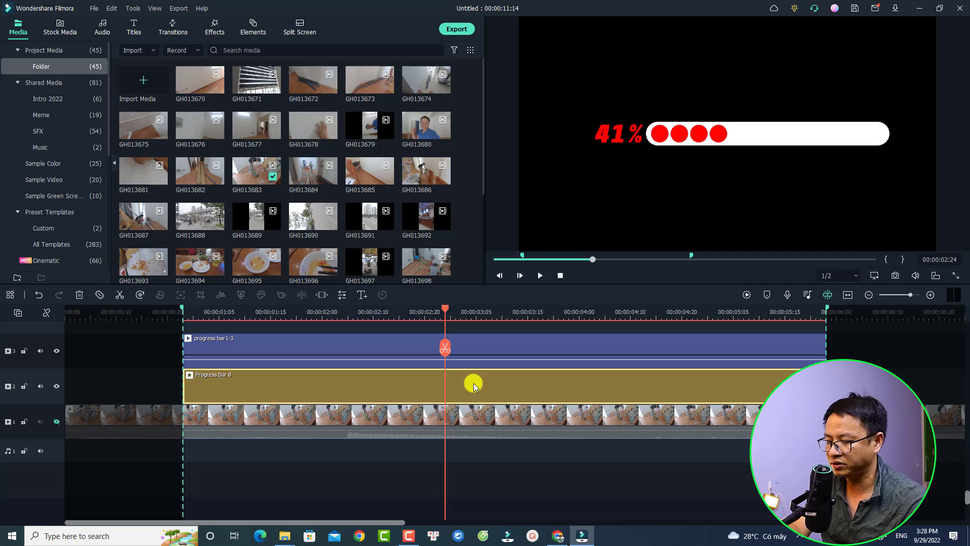
key(Delete)
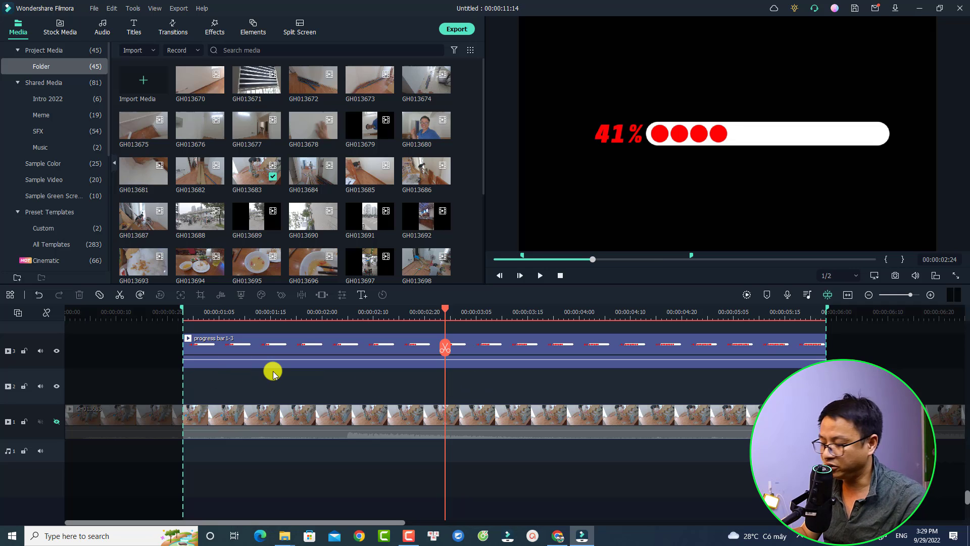
key(shift+x)
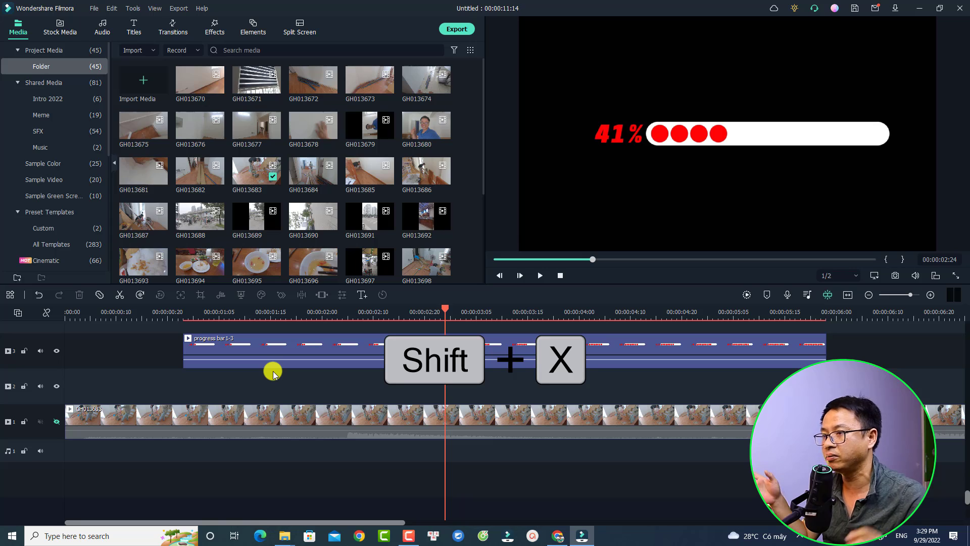
Show video track 1 and preview the progress bar1-3 overlay on the footage from just before its start.
click(168, 312)
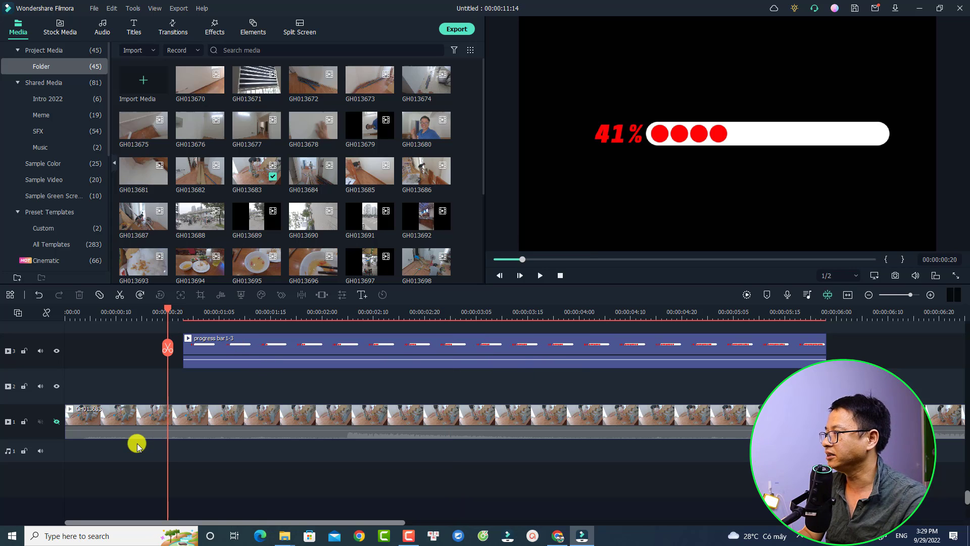
click(57, 421)
key(space)
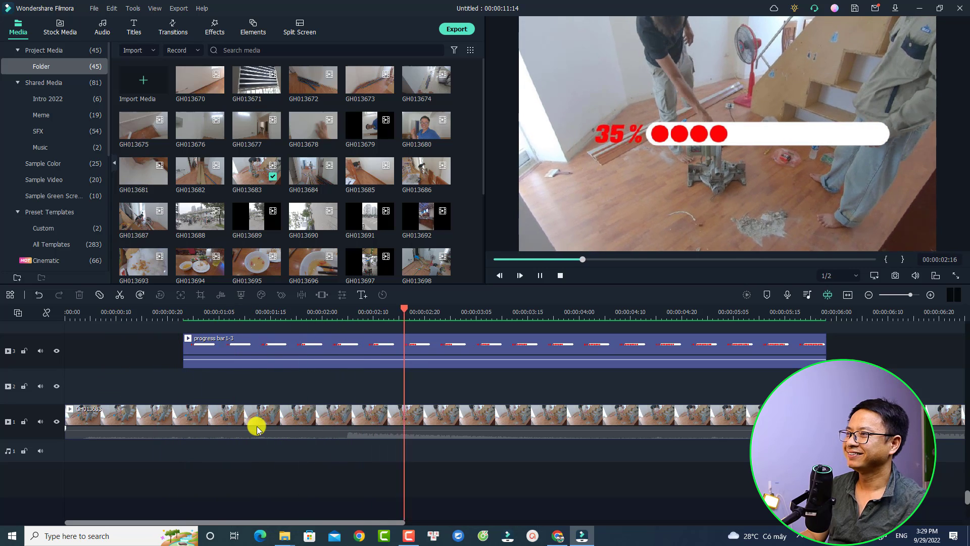
key(space)
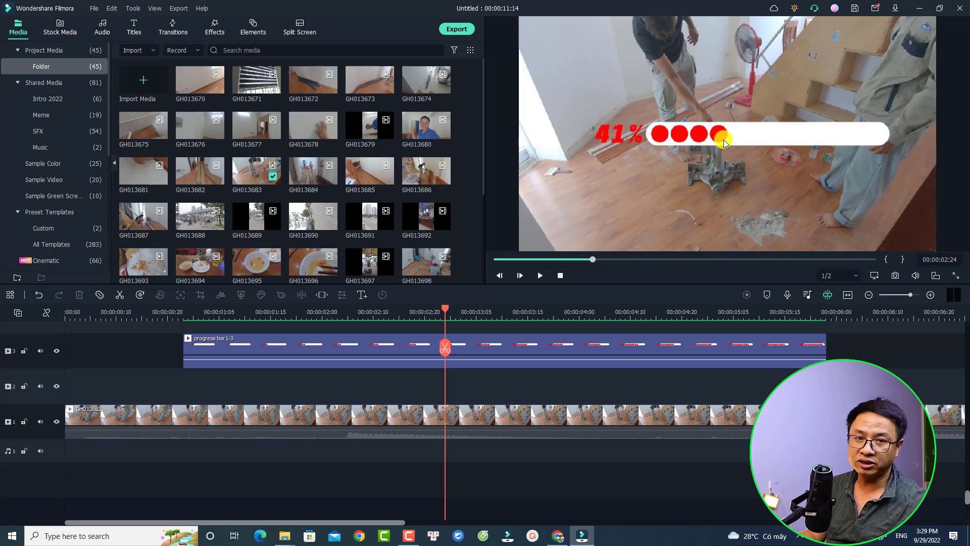
Move the progress bar1-3 overlay straight down in the frame to a Y position of about -169.
click(694, 135)
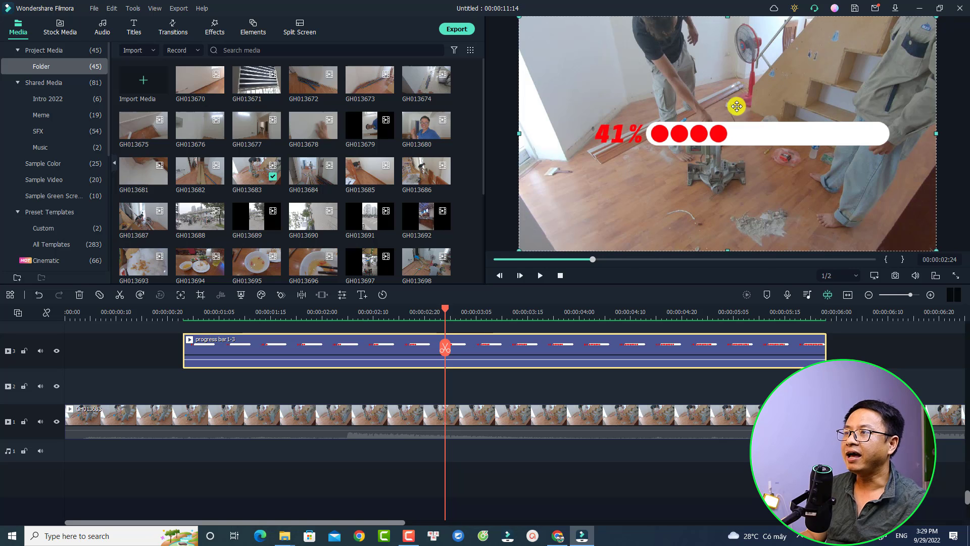
drag(717, 131, 720, 207)
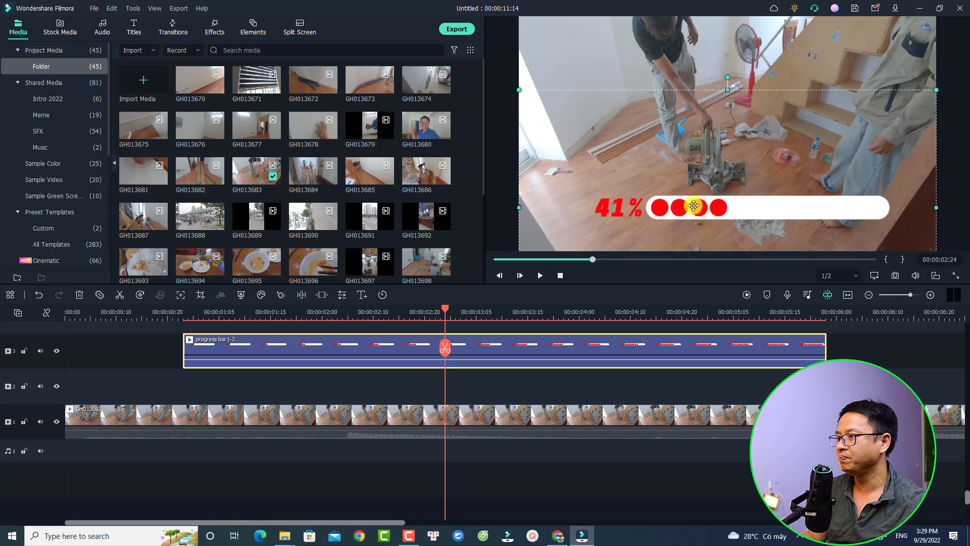
Apply the Vortex In preset animation to the progress bar1-3 clip.
double_click(472, 352)
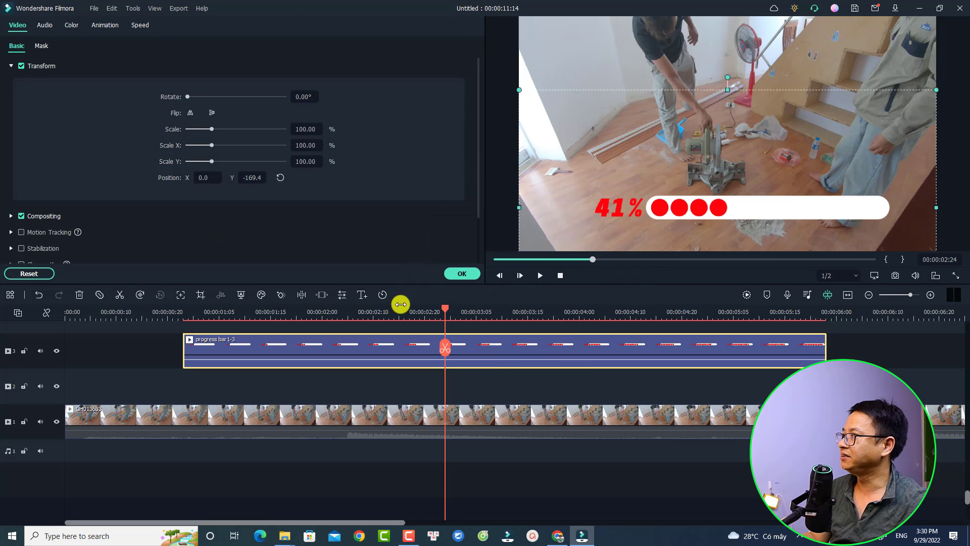
click(97, 25)
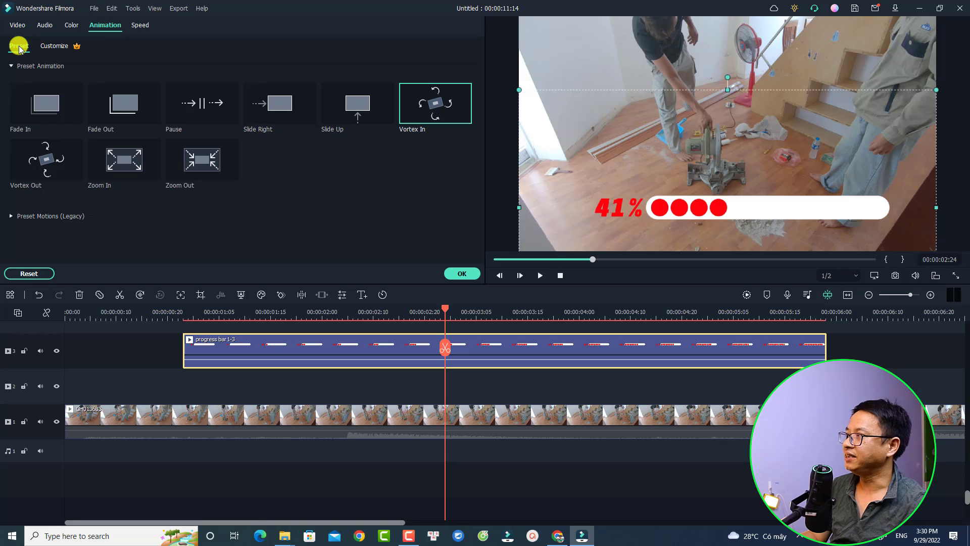
click(54, 46)
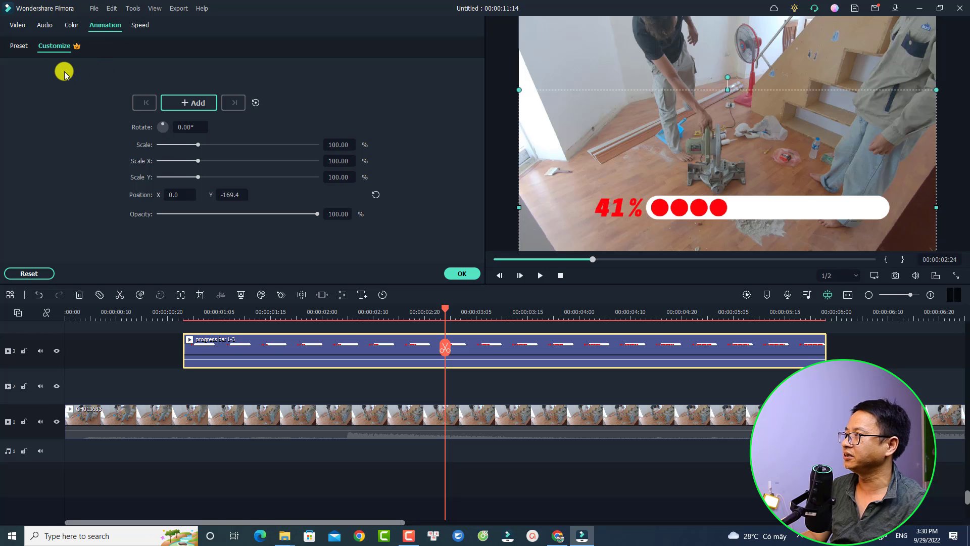
click(20, 47)
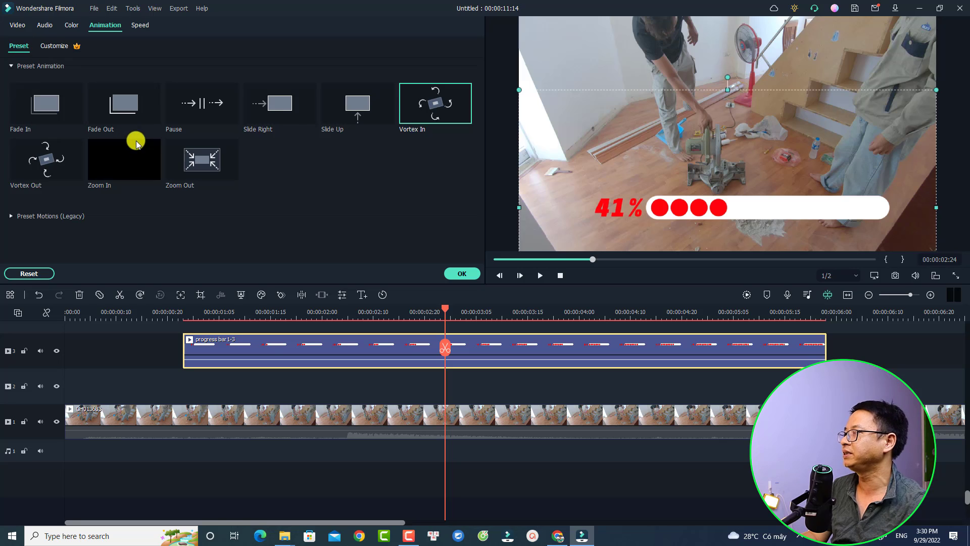
double_click(449, 120)
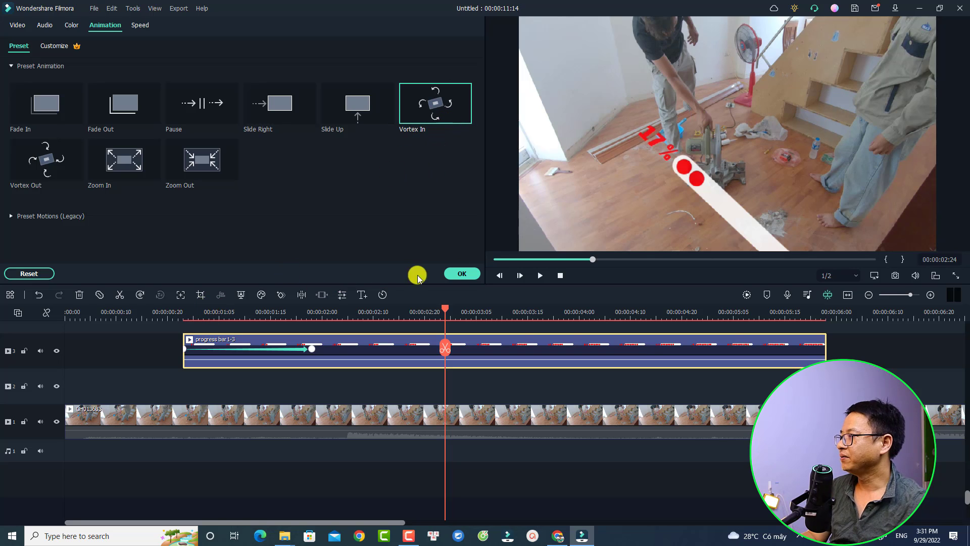
click(464, 273)
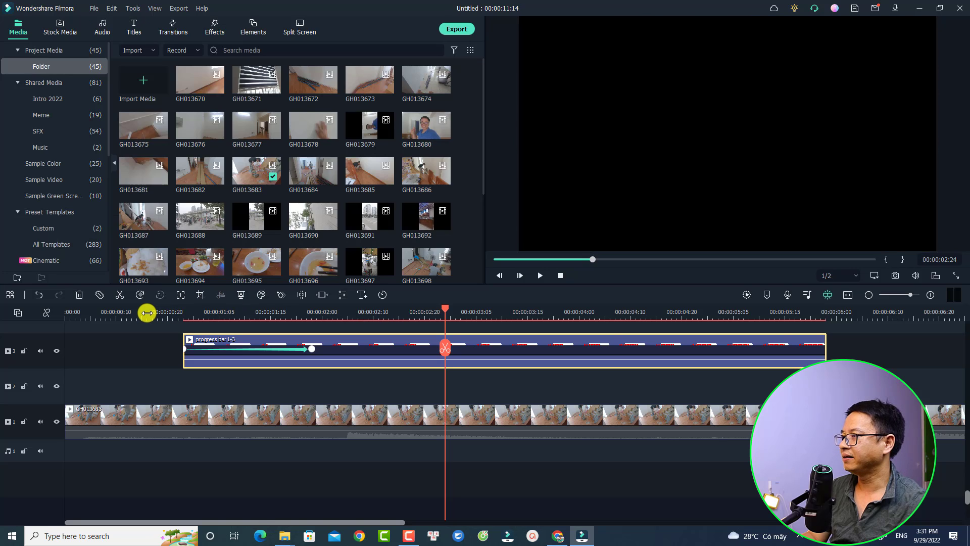
Shorten the Vortex In animation on the progress bar1-3 clip to about half its length.
click(147, 313)
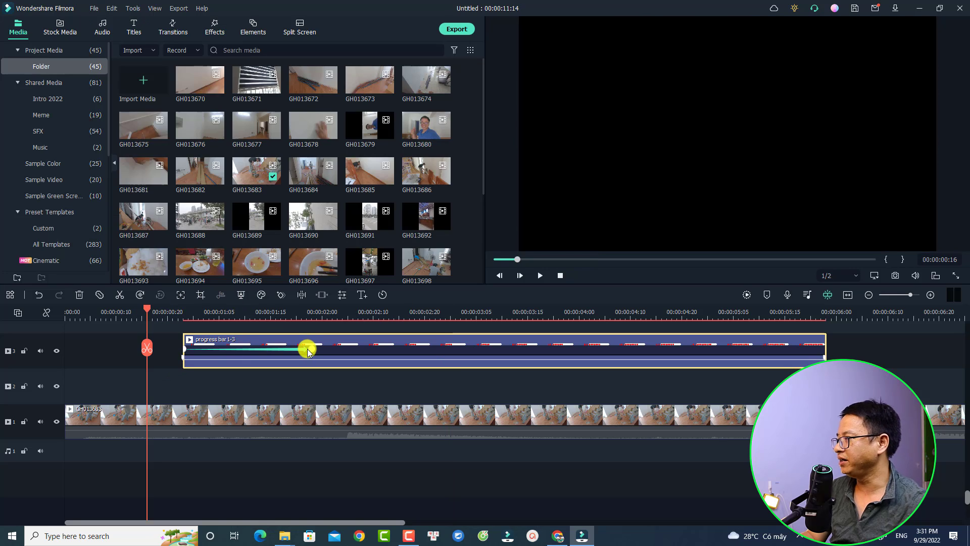
drag(311, 353, 251, 352)
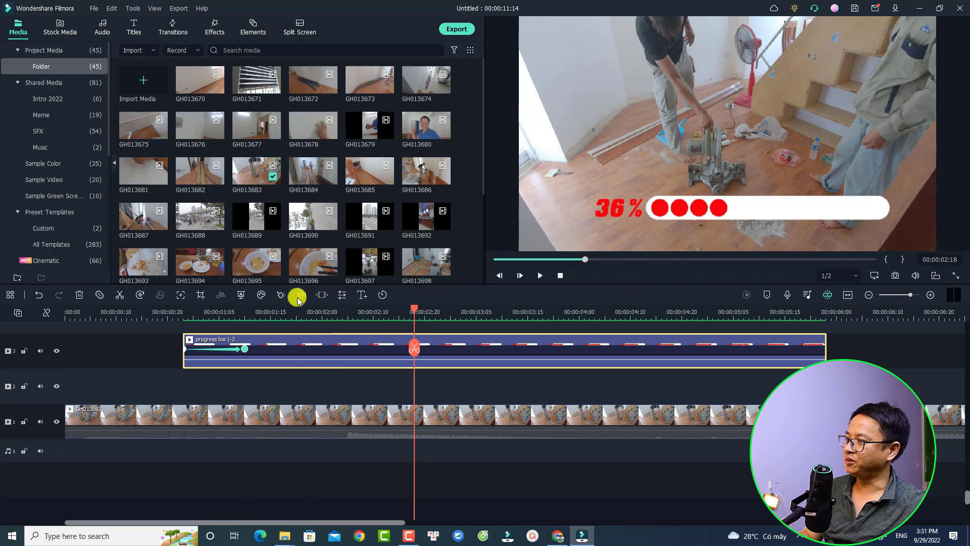
Preview the animated progress bar over the footage from just before the clip's start to past its end.
click(131, 314)
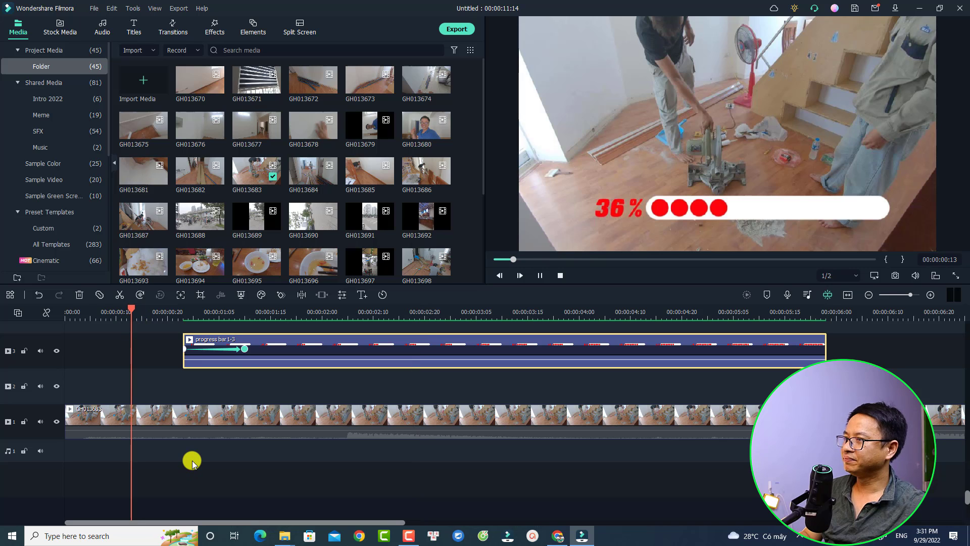
key(space)
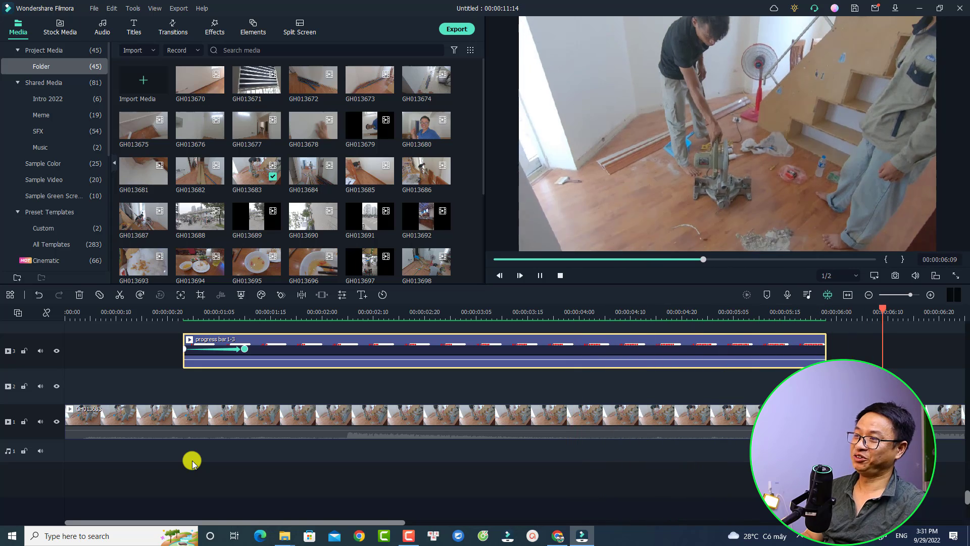
key(space)
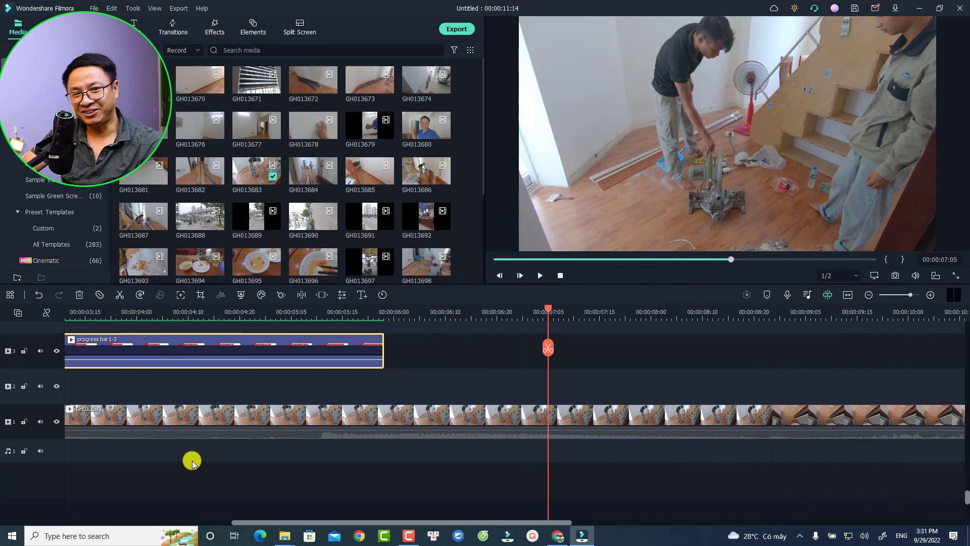